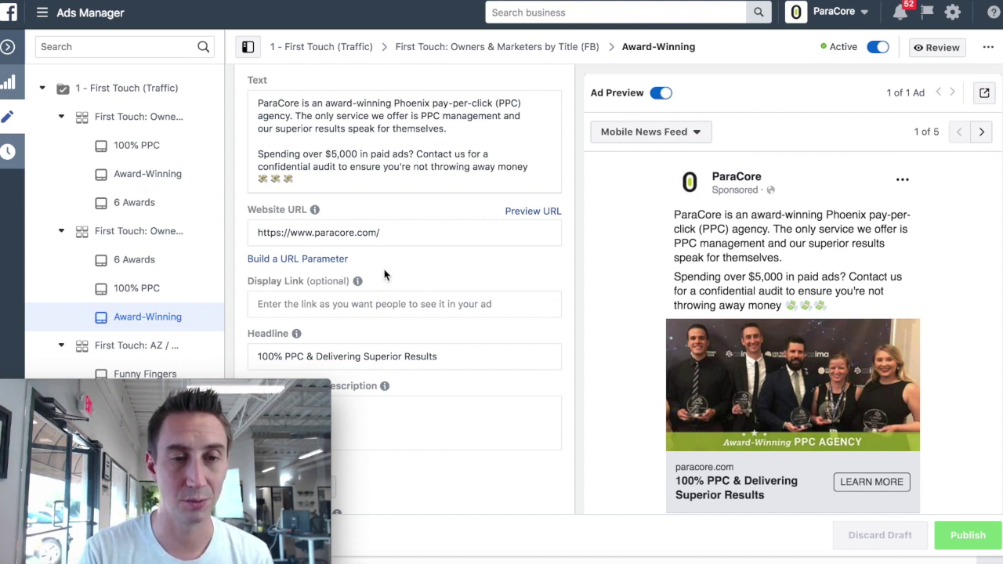
# Step: Open the URL parameter builder for the ad's website URL and set campaign source to facebook and campaign medium to ppc
pyautogui.click(331, 262)
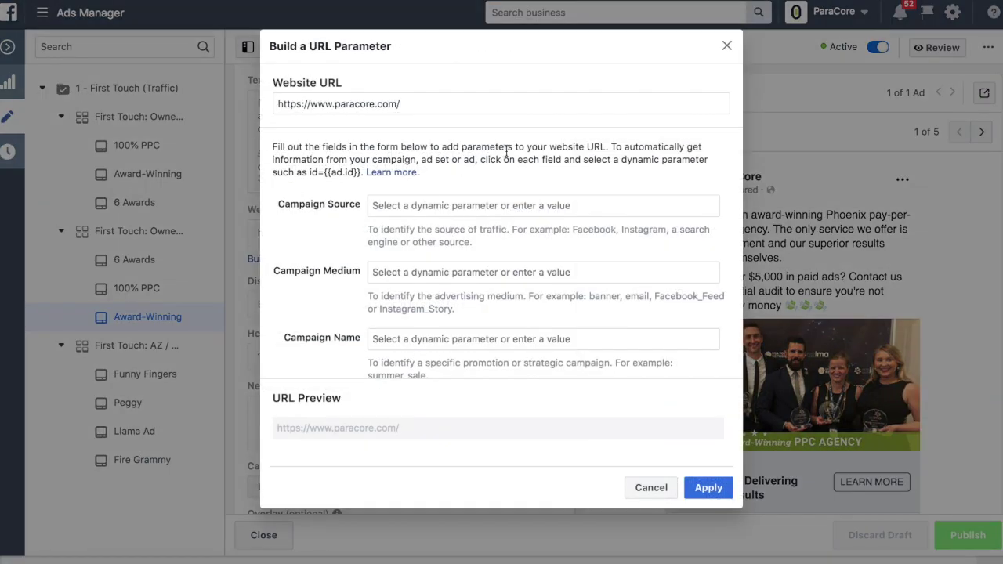
pyautogui.click(440, 103)
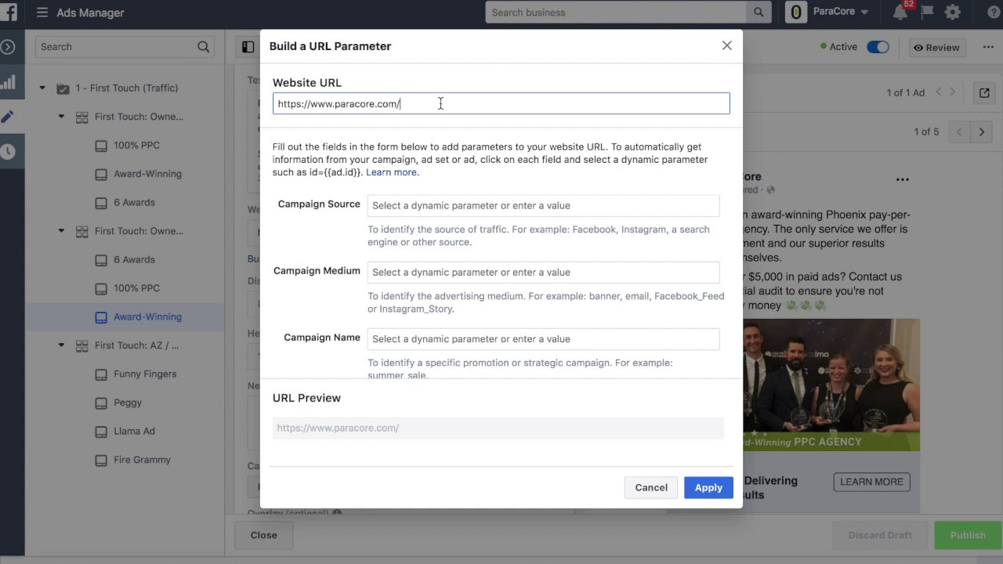
pyautogui.click(438, 204)
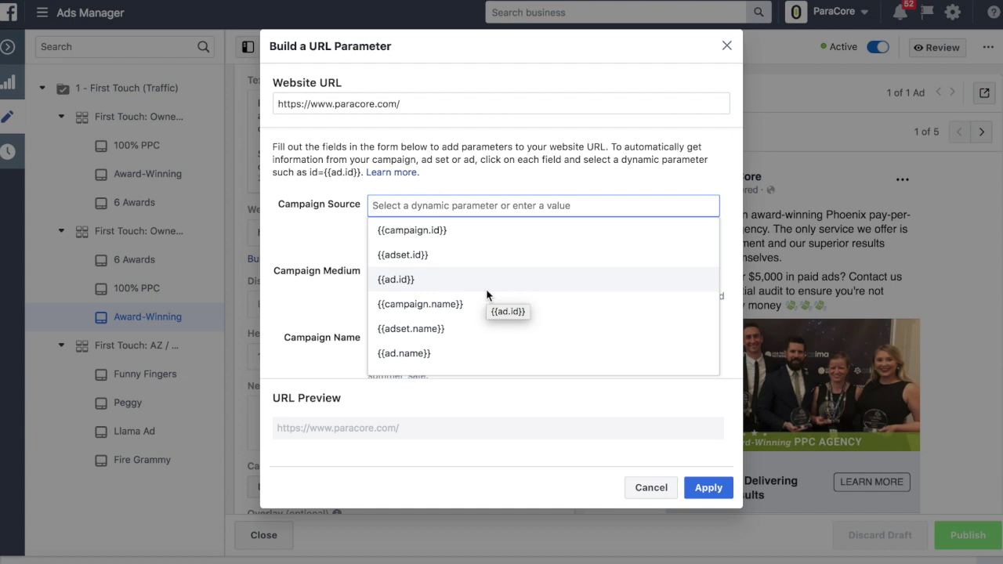
pyautogui.click(498, 170)
pyautogui.scroll(-2, 498, 171)
pyautogui.scroll(2, 497, 171)
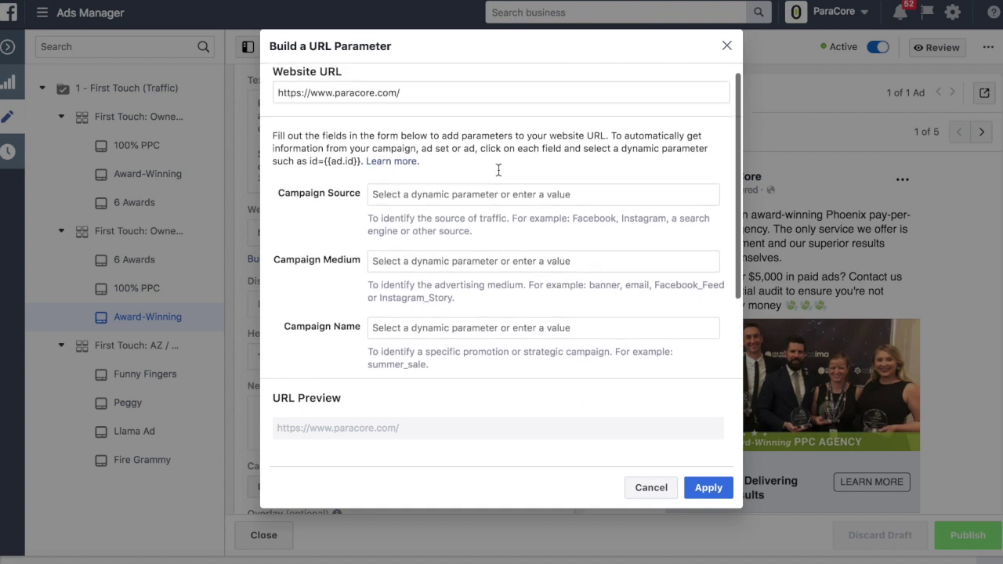
pyautogui.click(464, 193)
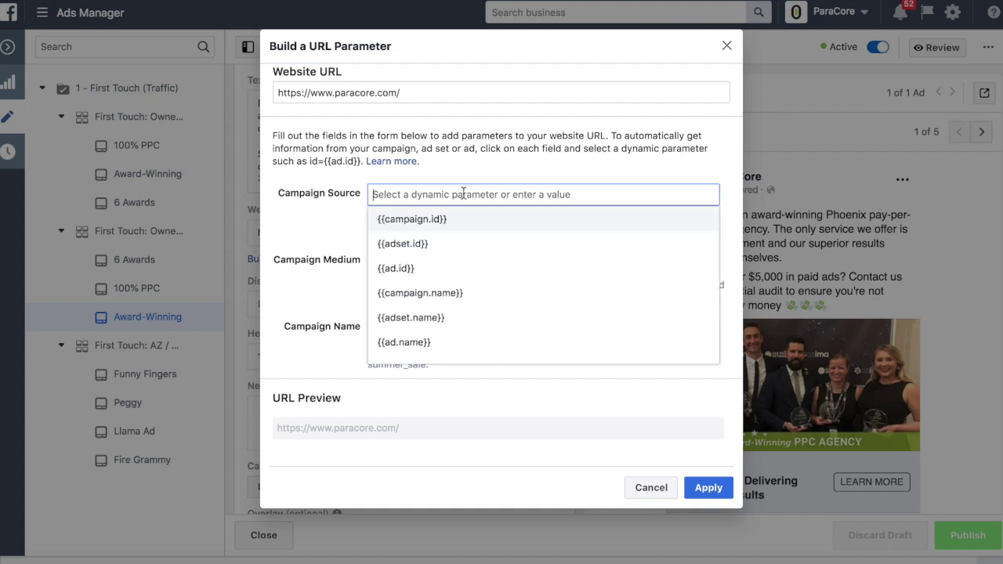
pyautogui.write('facebook')
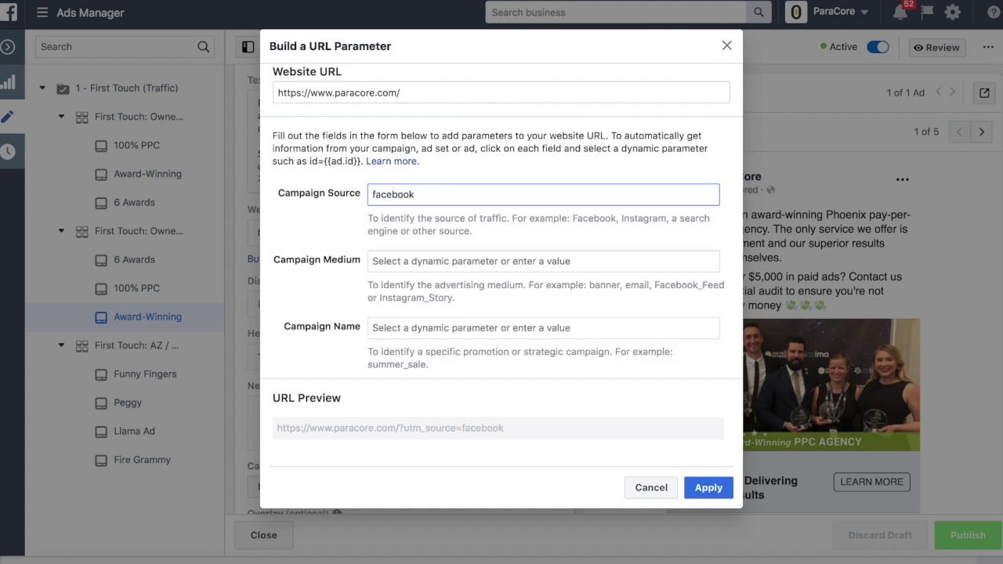
pyautogui.click(470, 259)
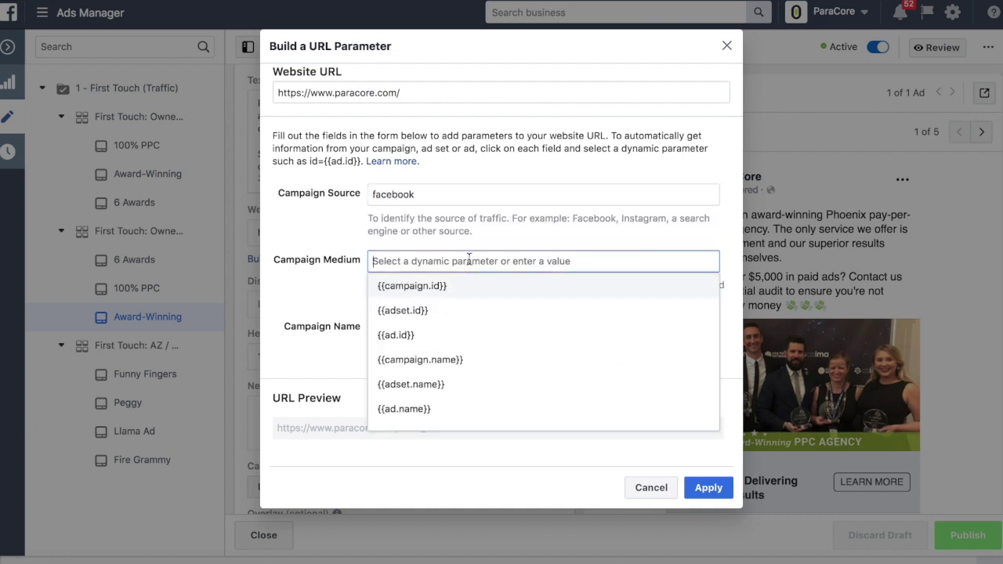
pyautogui.write('ppc')
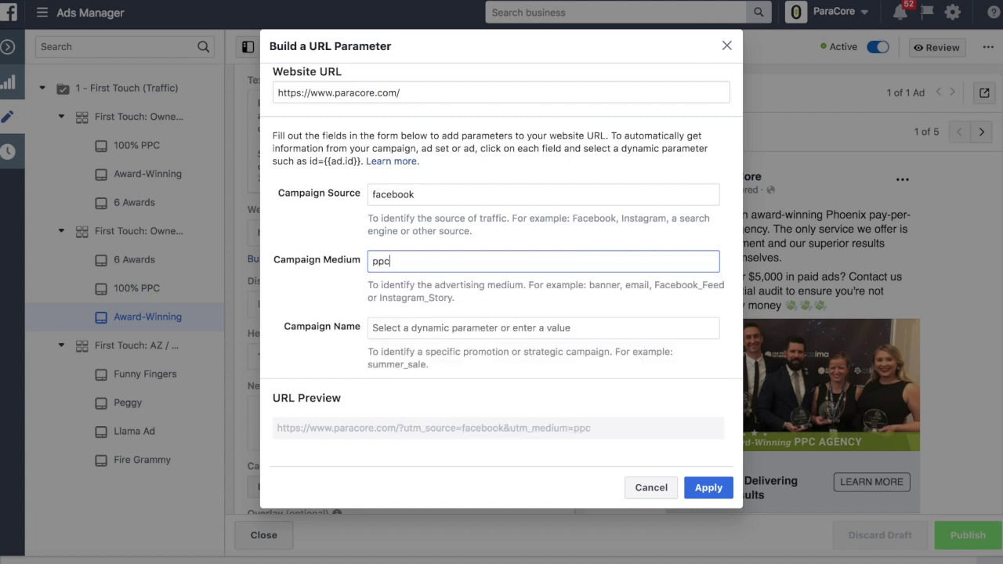
# Step: Set the campaign name parameter to {{campaign.name}} and the campaign content parameter to {{ad.name}}
pyautogui.click(479, 328)
pyautogui.scroll(-2, 482, 274)
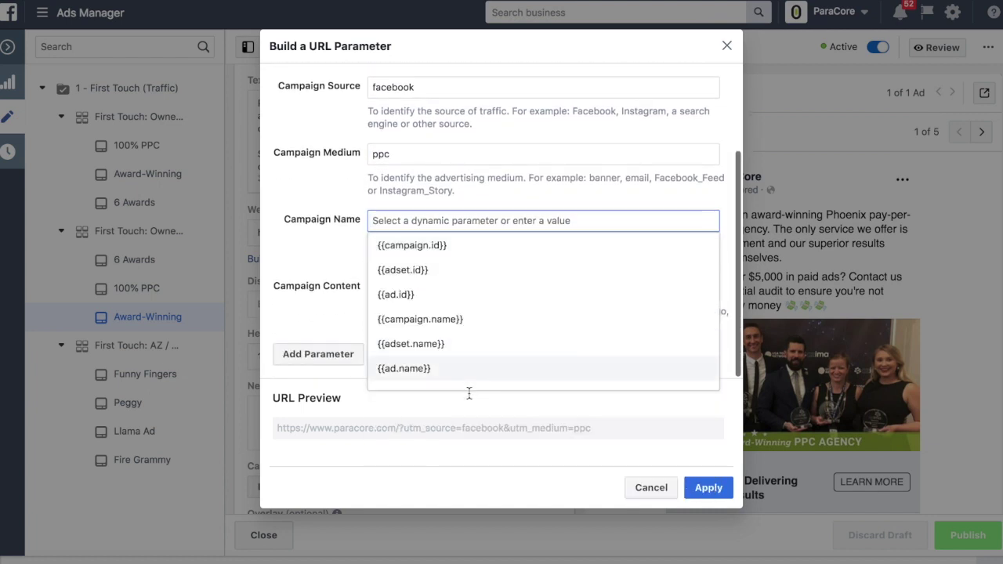
pyautogui.click(471, 321)
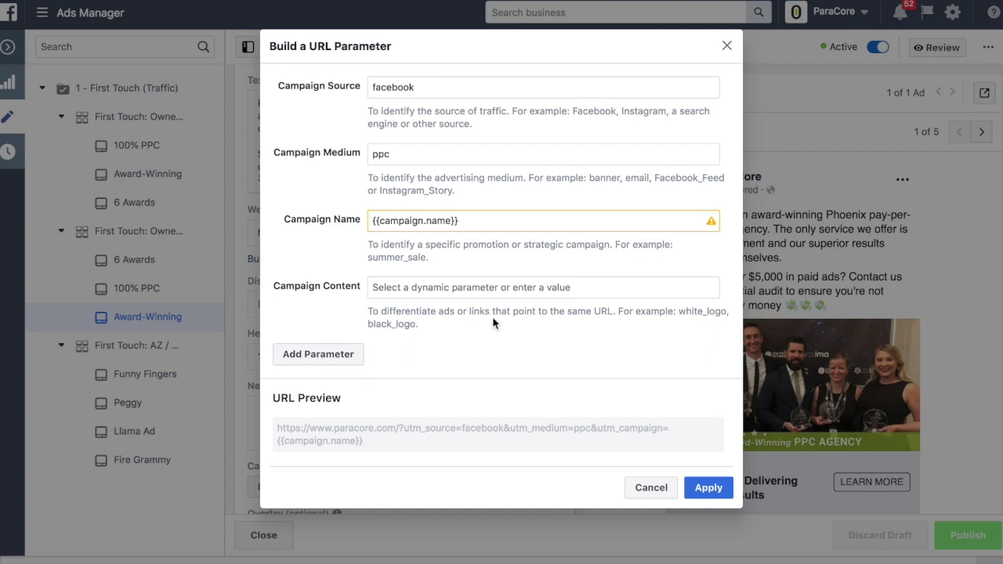
pyautogui.moveTo(713, 224)
pyautogui.click(599, 284)
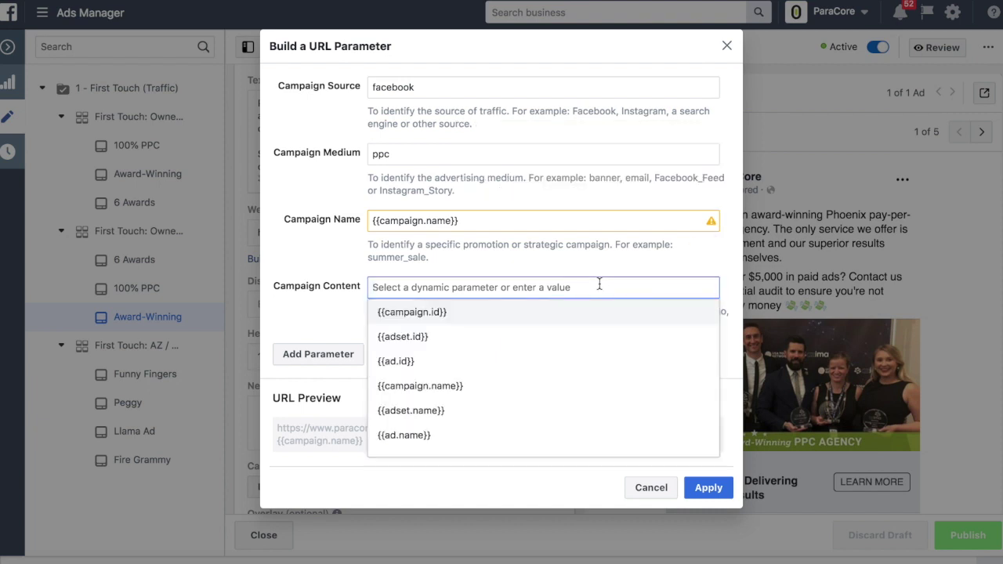
pyautogui.click(533, 434)
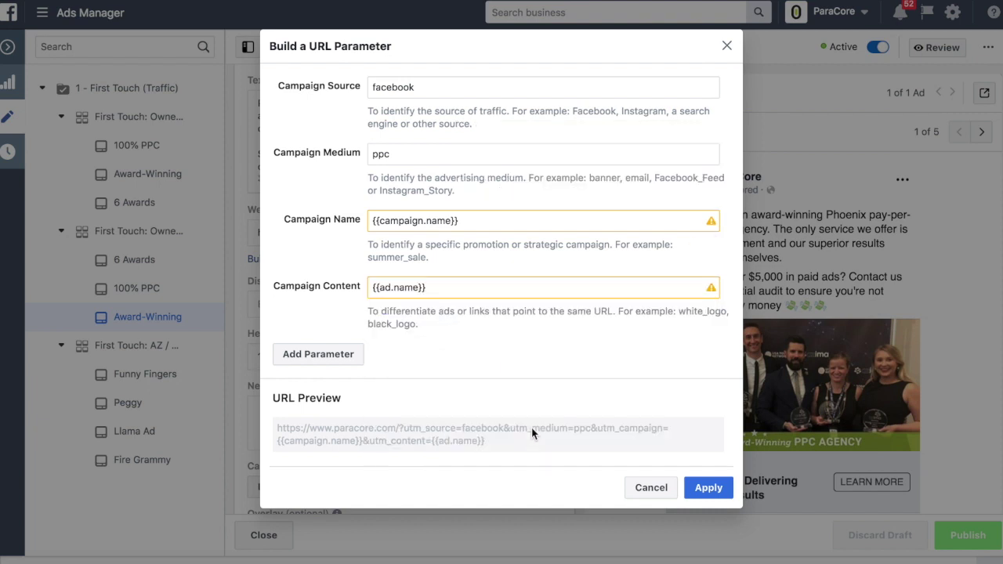
# Step: Change the campaign content parameter to the dynamic value {{ad.id}}
pyautogui.click(488, 287)
pyautogui.press('BackSpace')
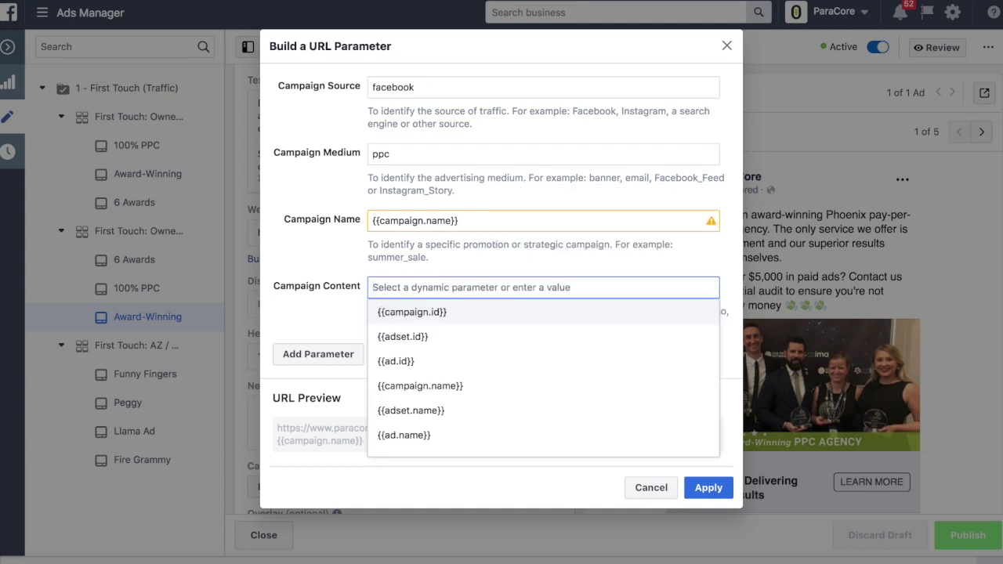
pyautogui.click(479, 360)
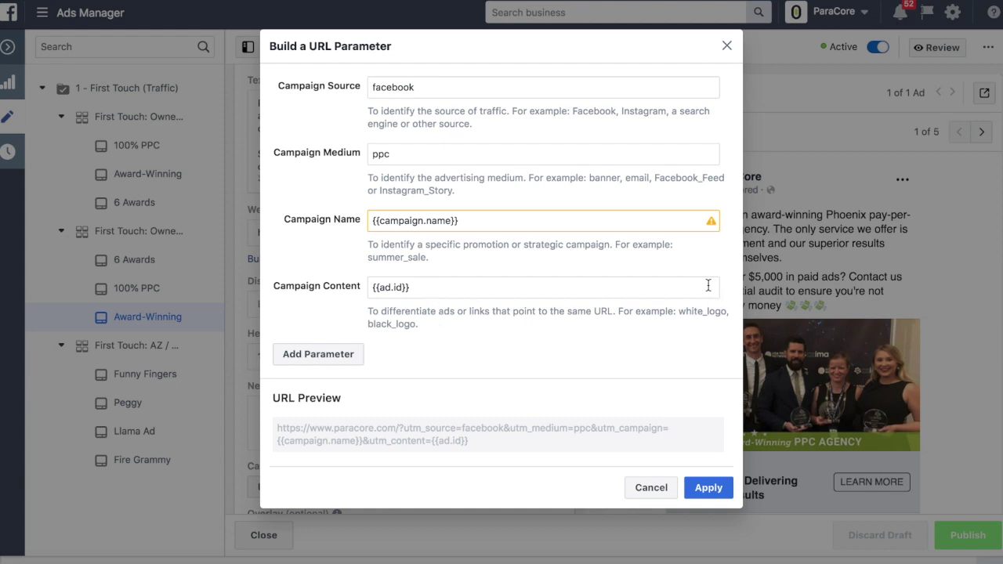
pyautogui.click(494, 290)
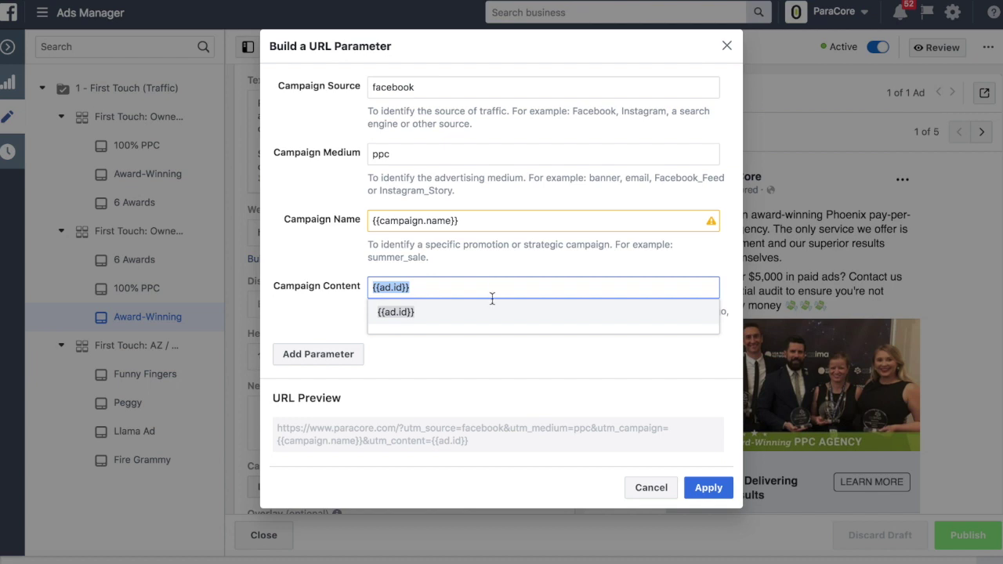
pyautogui.click(483, 358)
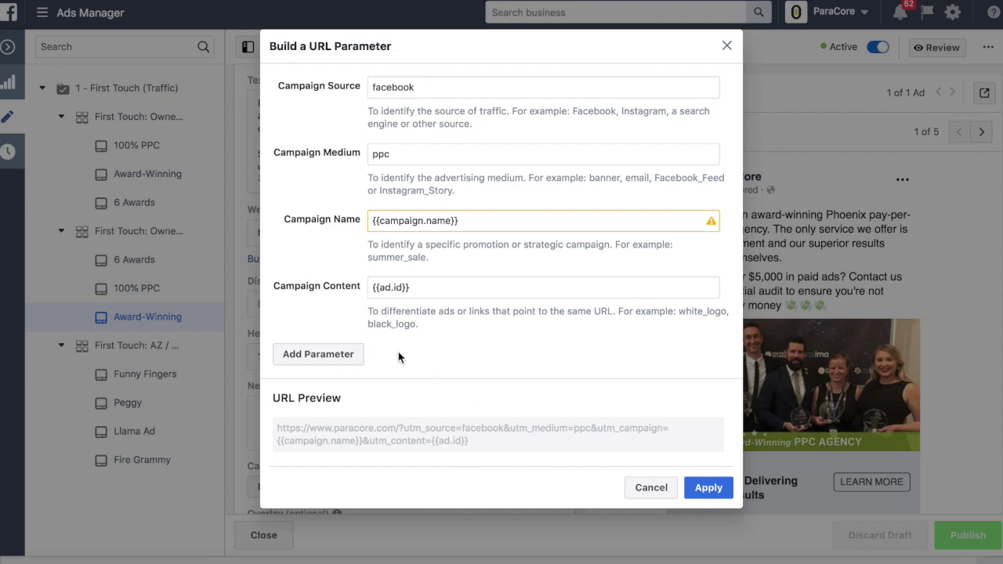
# Step: Add a custom URL parameter named color with the value green
pyautogui.click(330, 358)
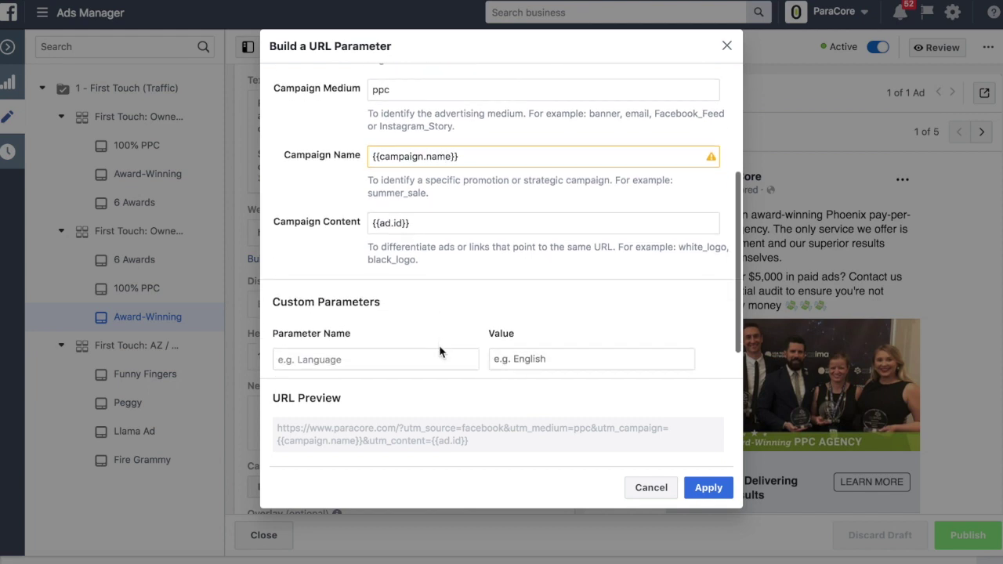
pyautogui.click(421, 325)
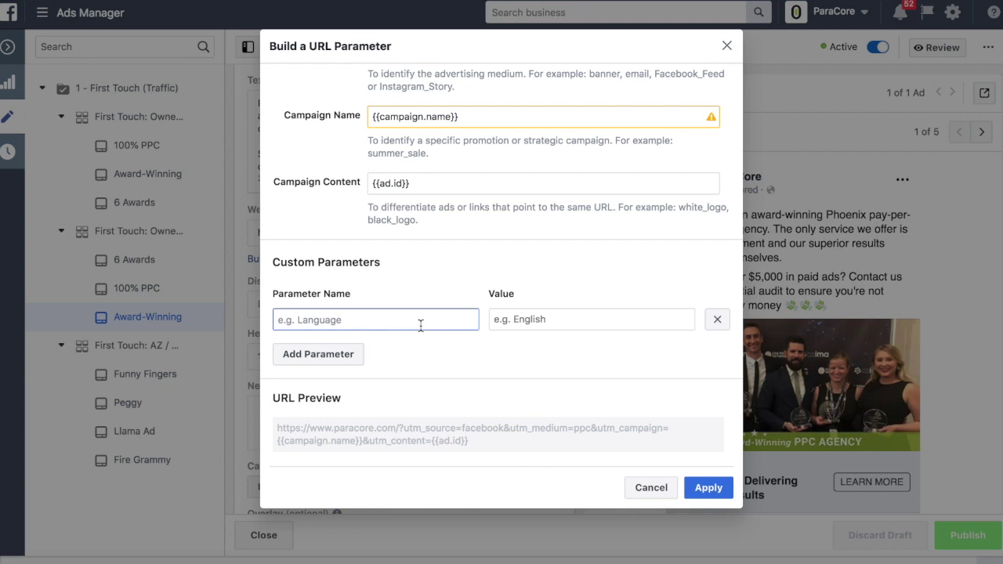
pyautogui.write('color')
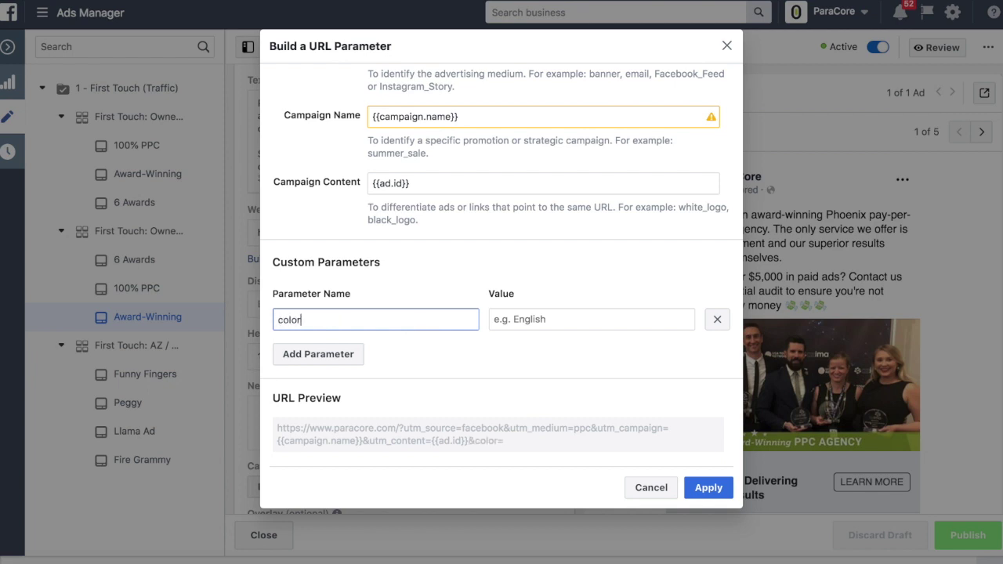
pyautogui.press('Tab')
pyautogui.write('green')
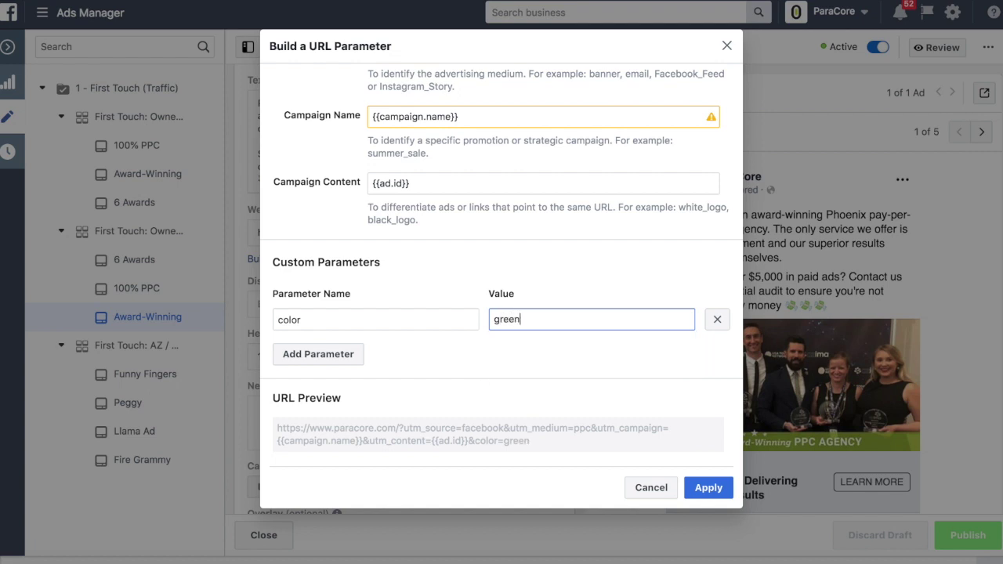
pyautogui.doubleClick(511, 322)
pyautogui.press('BackSpace')
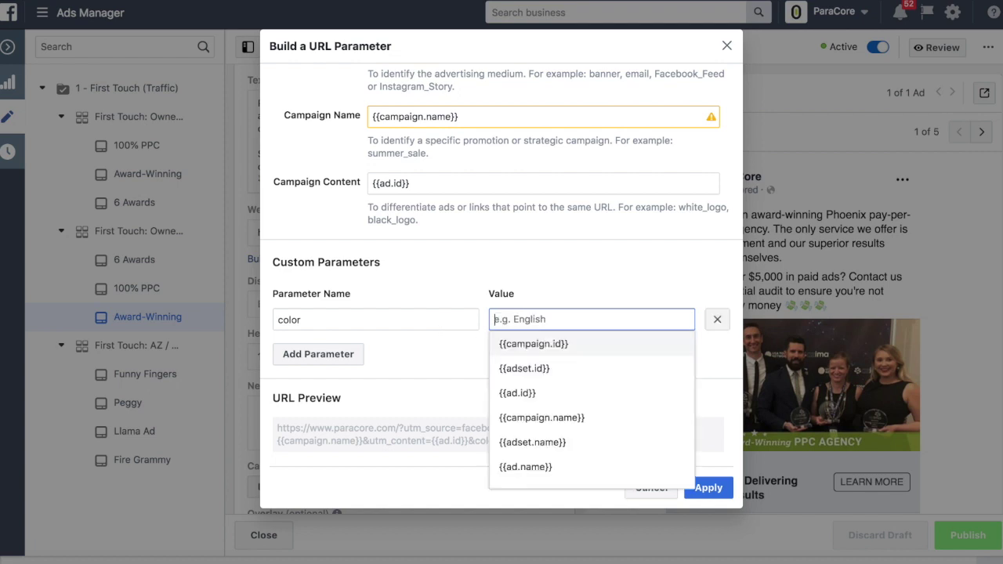
pyautogui.write('green')
pyautogui.click(510, 367)
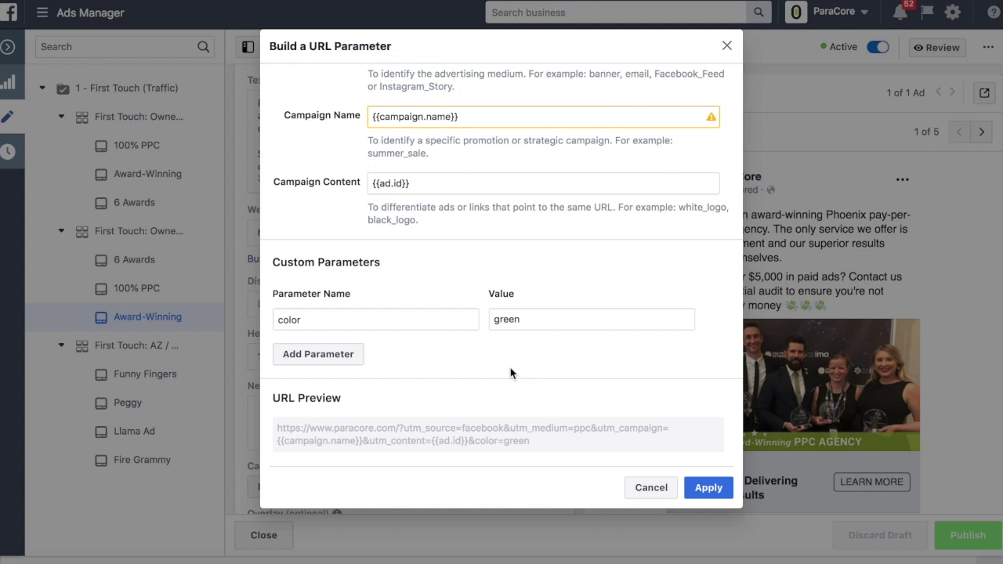
# Step: Clear the color parameter's value and close the URL parameter builder without applying it
pyautogui.doubleClick(547, 321)
pyautogui.press('BackSpace')
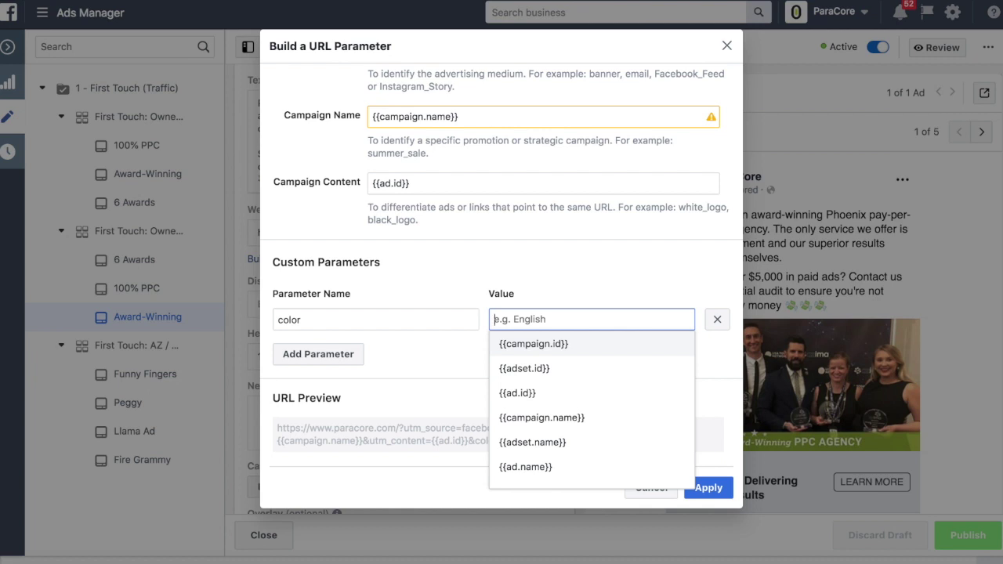
pyautogui.click(625, 290)
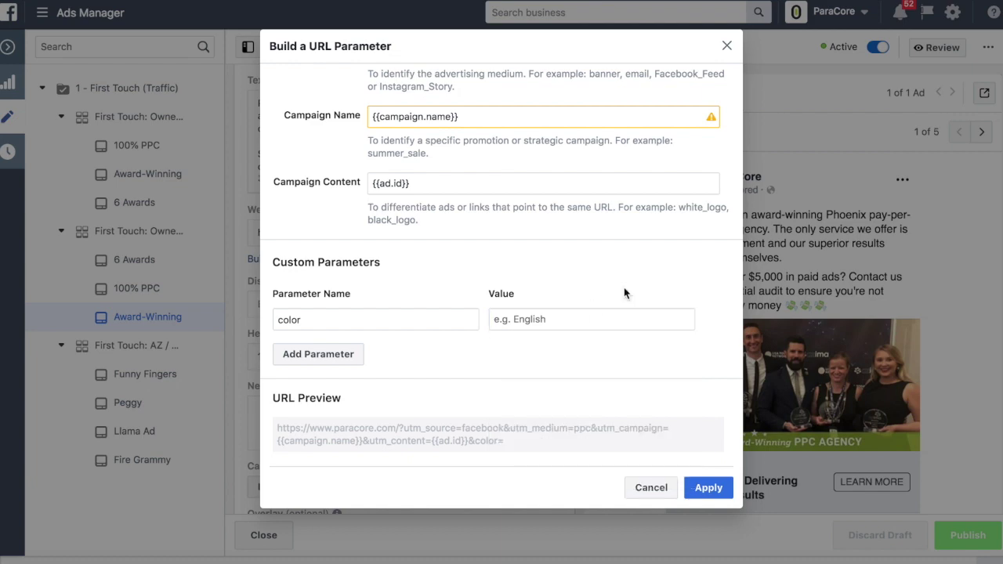
pyautogui.click(727, 46)
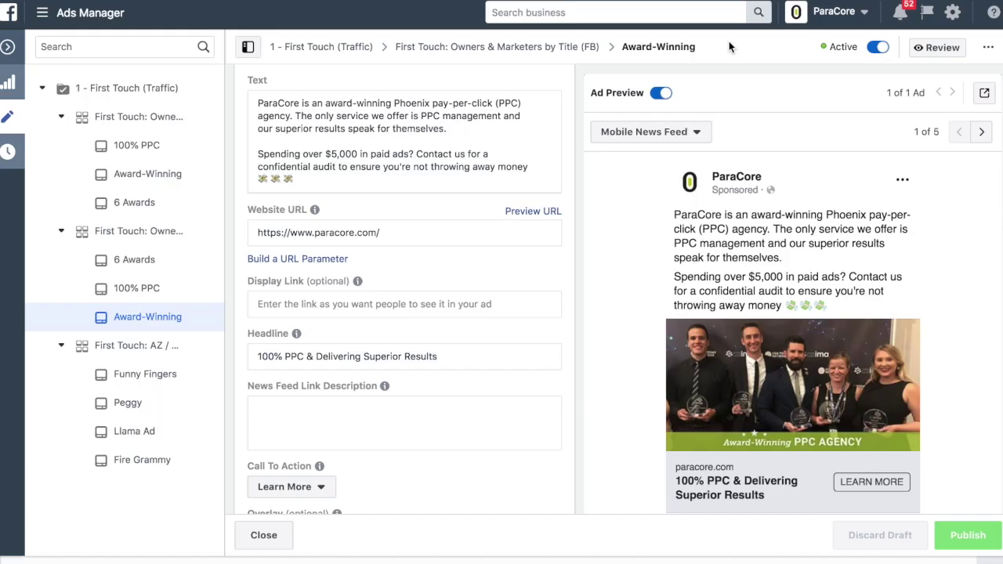
# Step: In the ad's tracking URL parameters, replace the question mark before utm_source with an ampersand
pyautogui.scroll(-5, 563, 272)
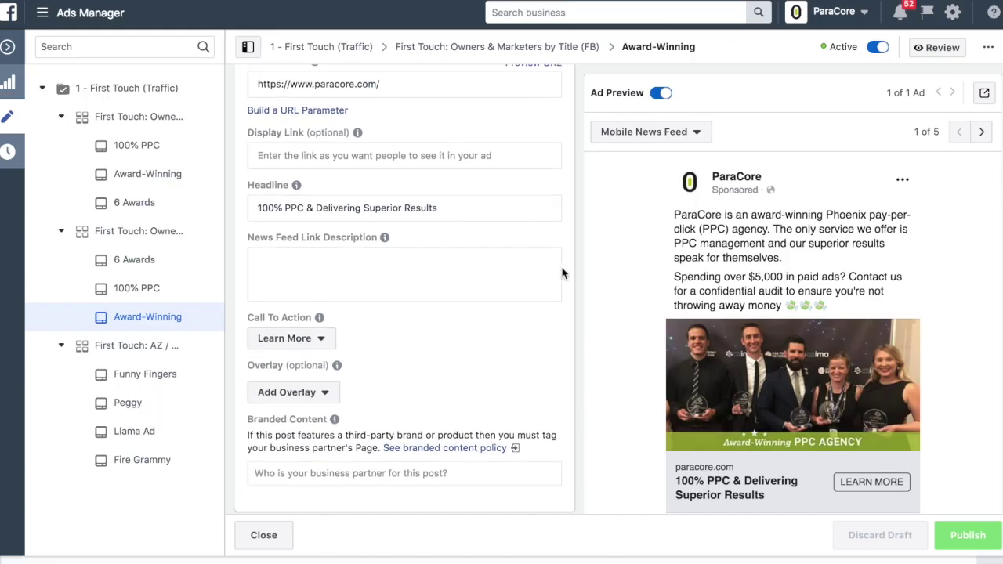
pyautogui.scroll(-3, 562, 273)
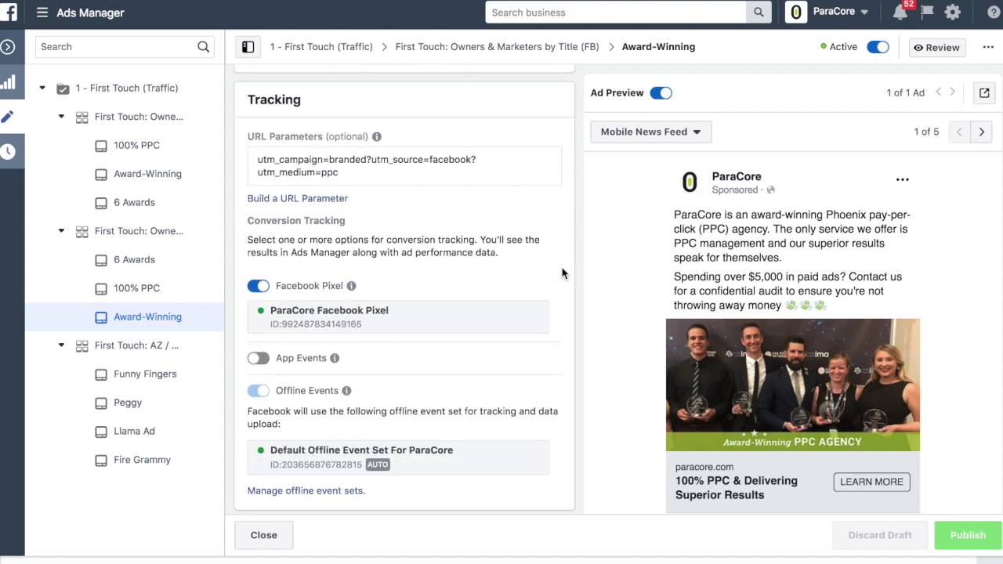
pyautogui.click(370, 172)
pyautogui.moveTo(370, 172); pyautogui.dragTo(264, 157)
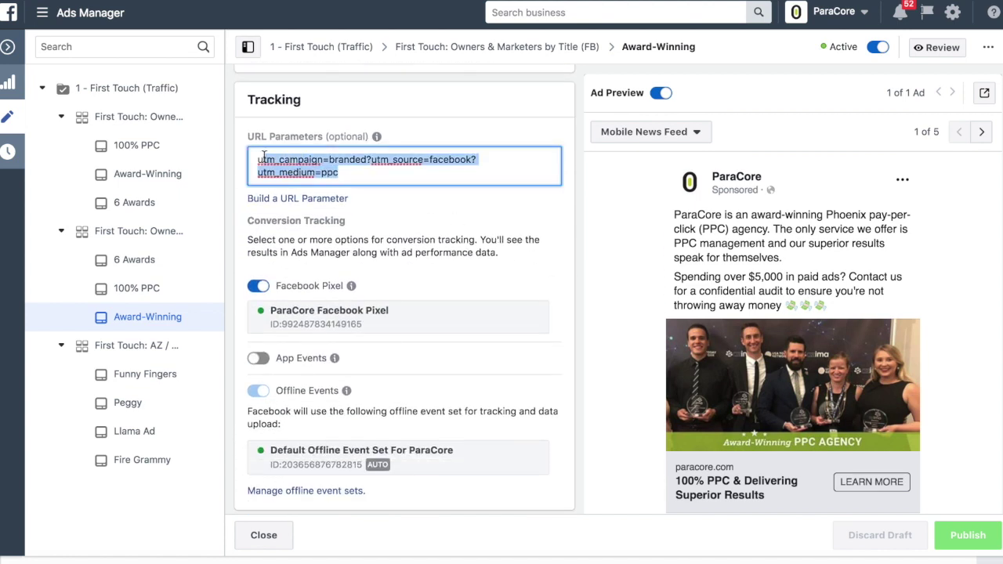
pyautogui.click(357, 176)
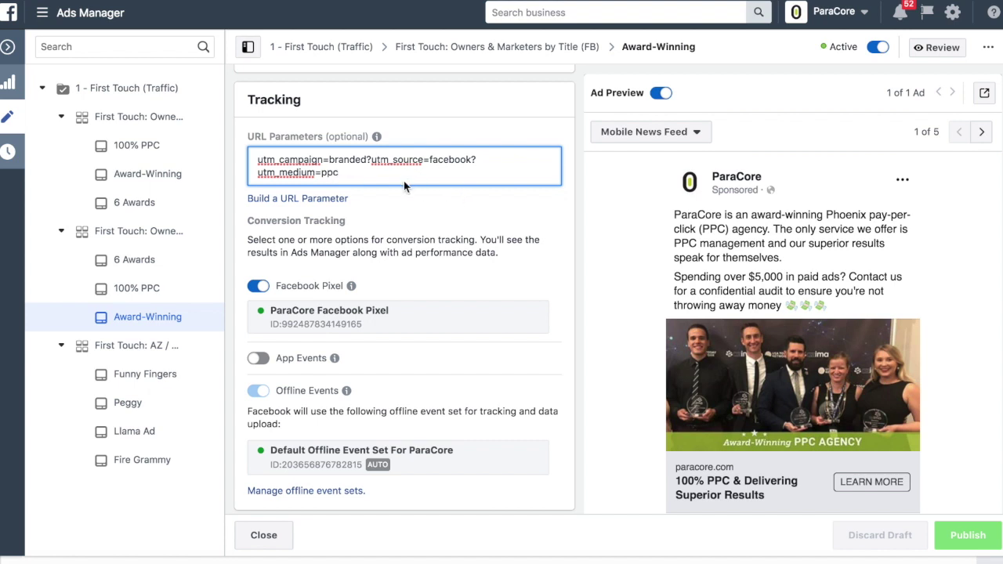
pyautogui.click(479, 160)
pyautogui.click(372, 160)
pyautogui.press('BackSpace')
pyautogui.write('&')
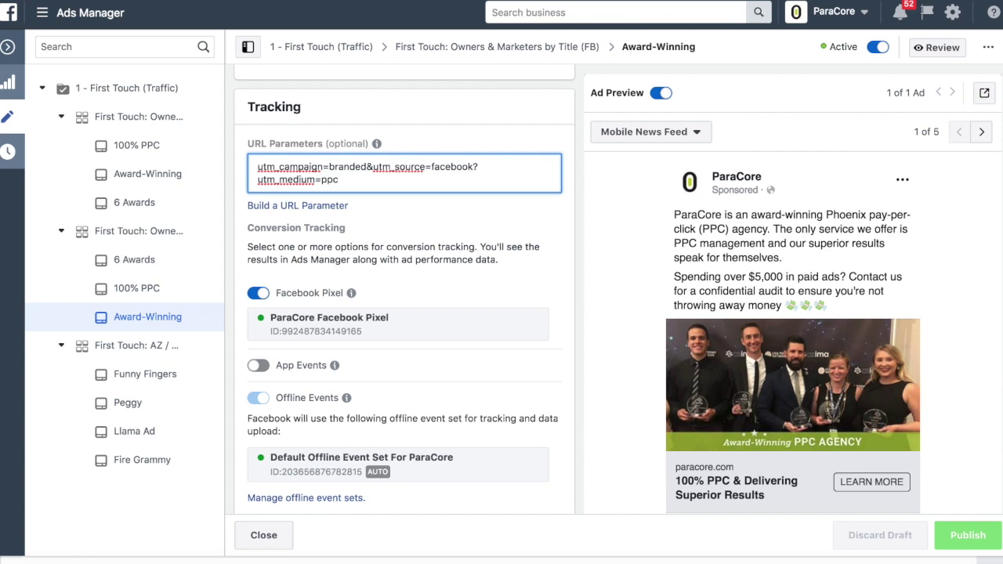
# Step: Try to replace the question mark before utm_medium with an ampersand in the tracking URL parameters
pyautogui.click(474, 168)
pyautogui.press('BackSpace')
pyautogui.write('&')
pyautogui.click(488, 221)
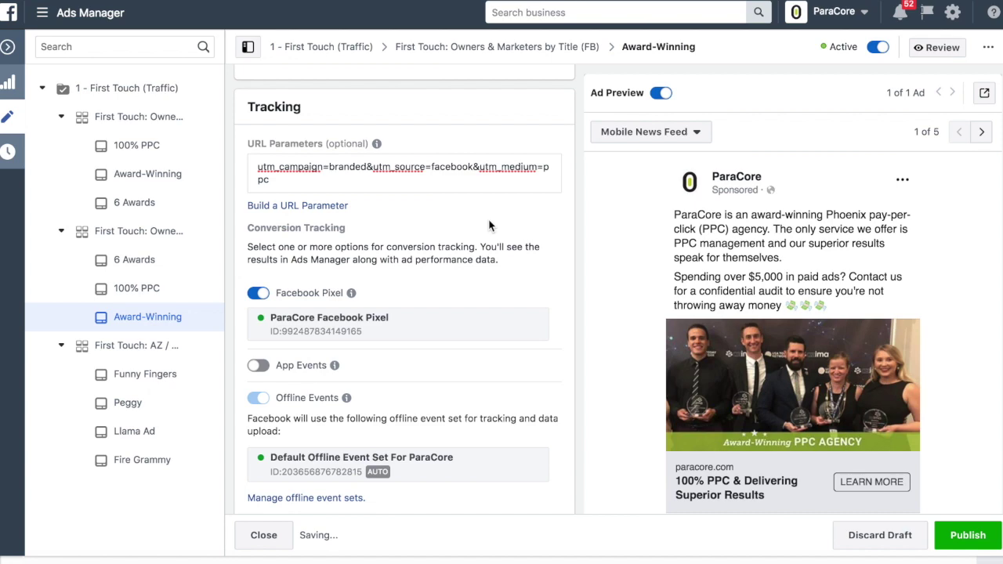
# Step: Correct the tracking URL parameters to utm_campaign=branded&utm_source=facebook&utm_medium=ppc by replacing the remaining question mark with an ampersand
pyautogui.scroll(5, 489, 226)
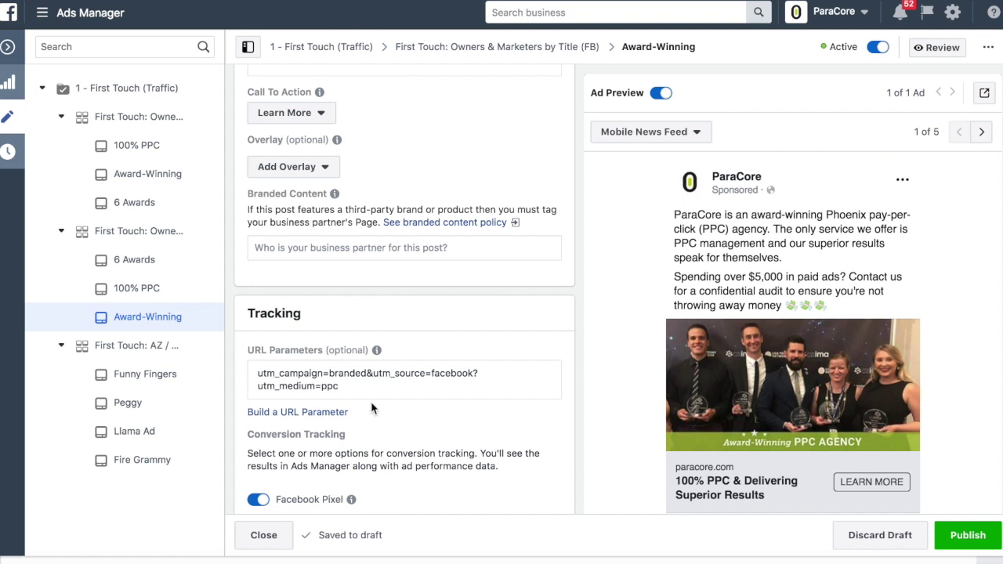
pyautogui.click(477, 374)
pyautogui.press('BackSpace')
pyautogui.write('&')
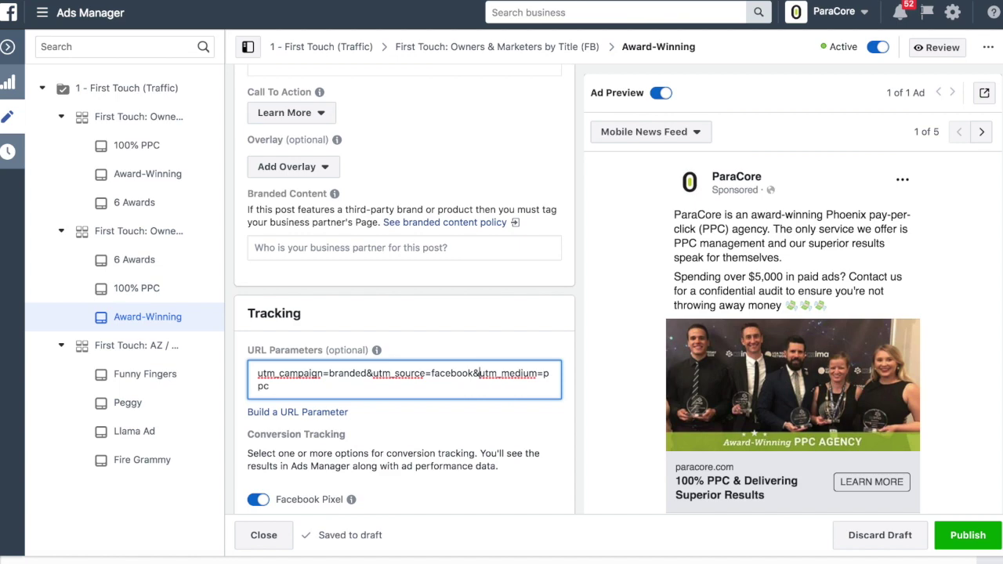
pyautogui.click(497, 350)
pyautogui.scroll(3, 373, 271)
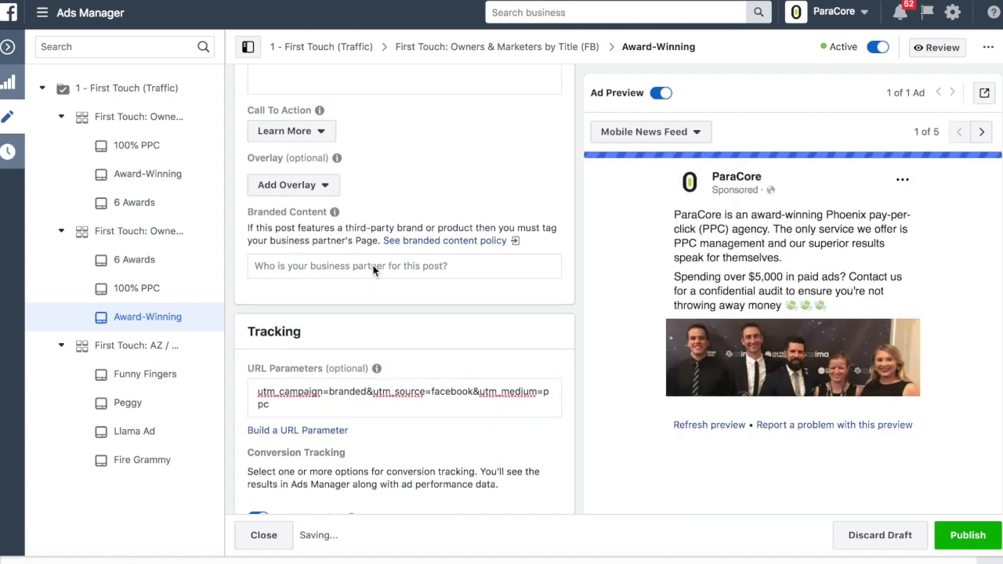
pyautogui.scroll(3, 374, 271)
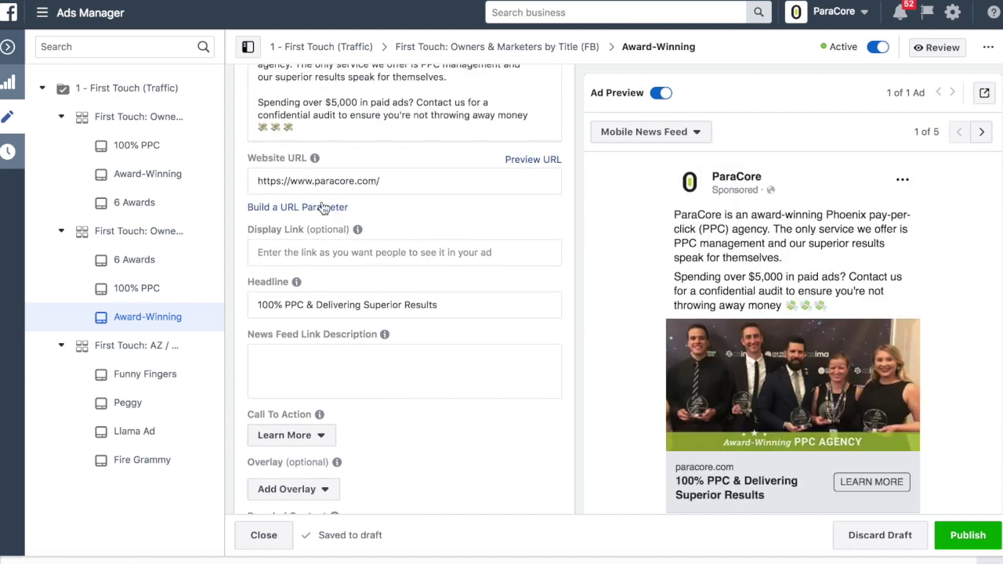
# Step: In the ad's URL parameter builder, set the campaign content to the dynamic parameter {{campaign.id}}
pyautogui.click(317, 210)
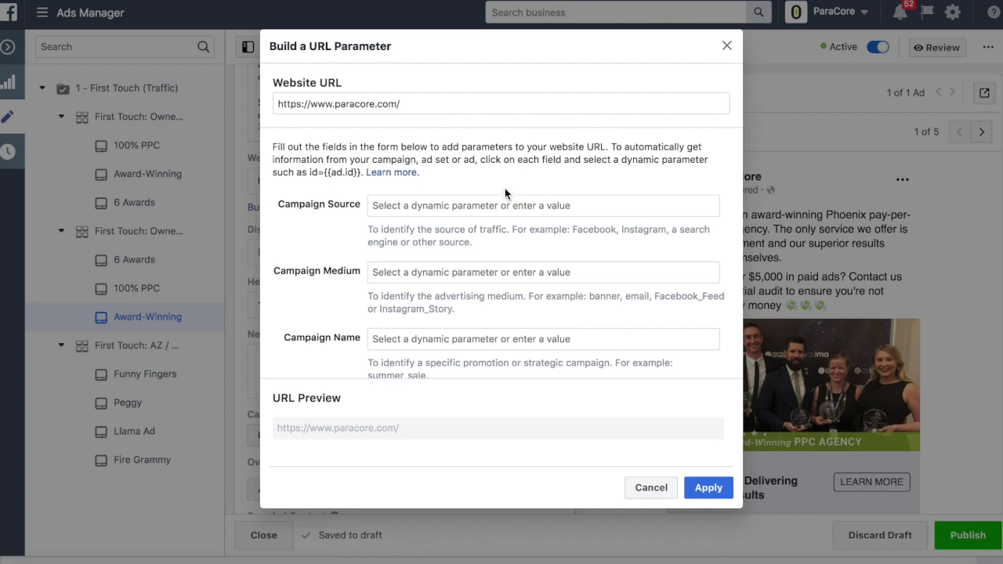
pyautogui.scroll(-3, 470, 228)
pyautogui.click(442, 290)
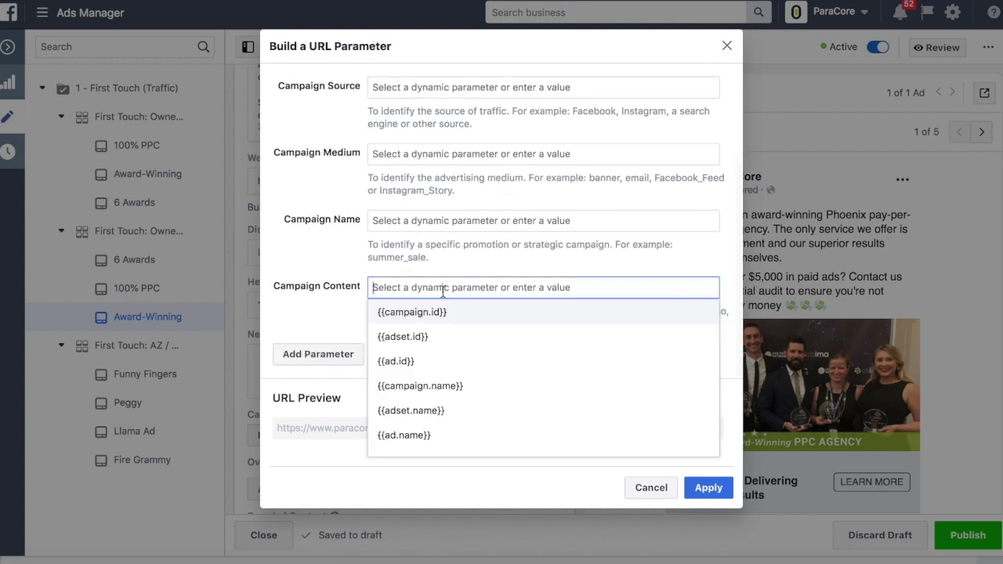
pyautogui.click(442, 312)
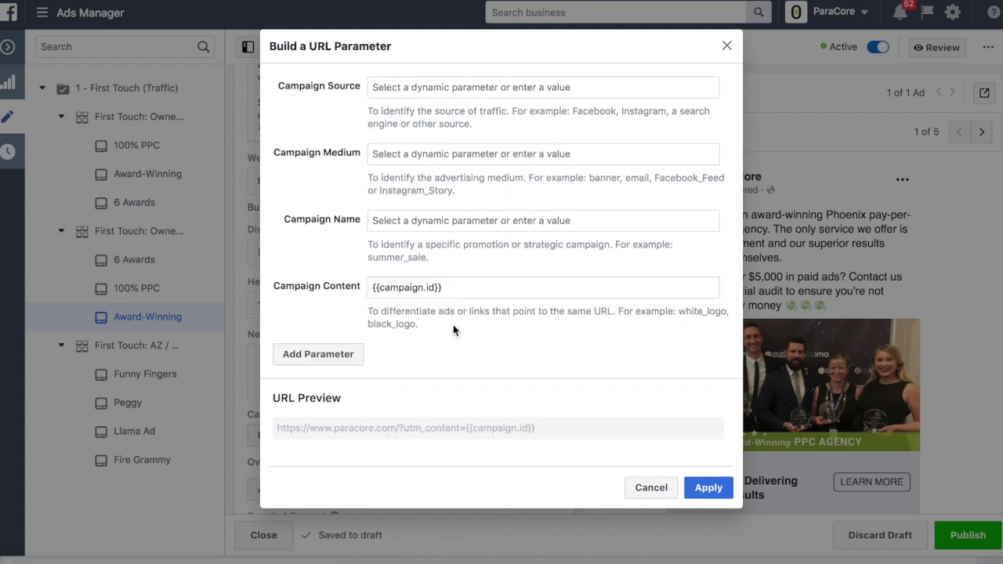
# Step: Set the campaign name to the dynamic parameter {{adset.name}} and close the URL parameter builder without applying it
pyautogui.click(454, 221)
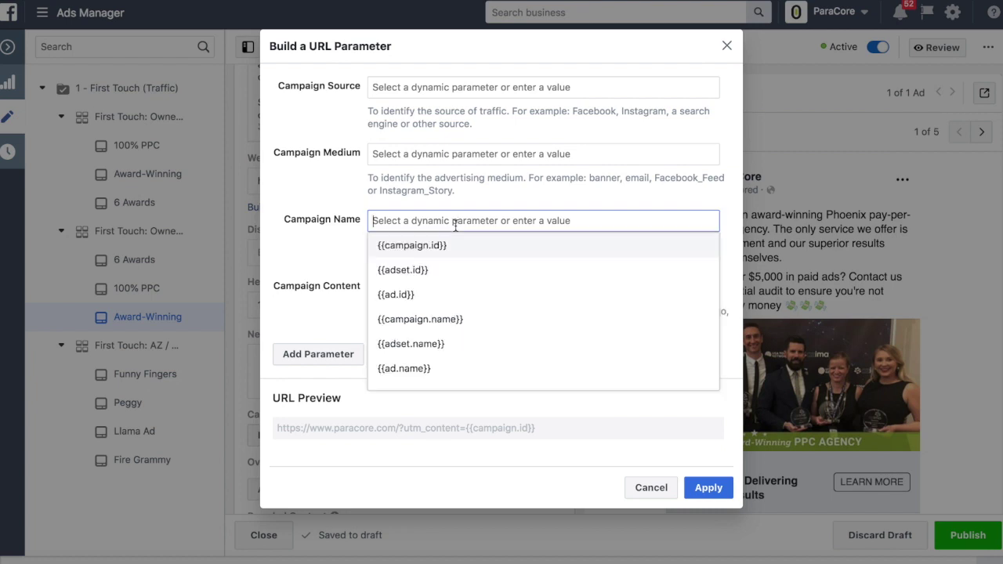
pyautogui.click(427, 343)
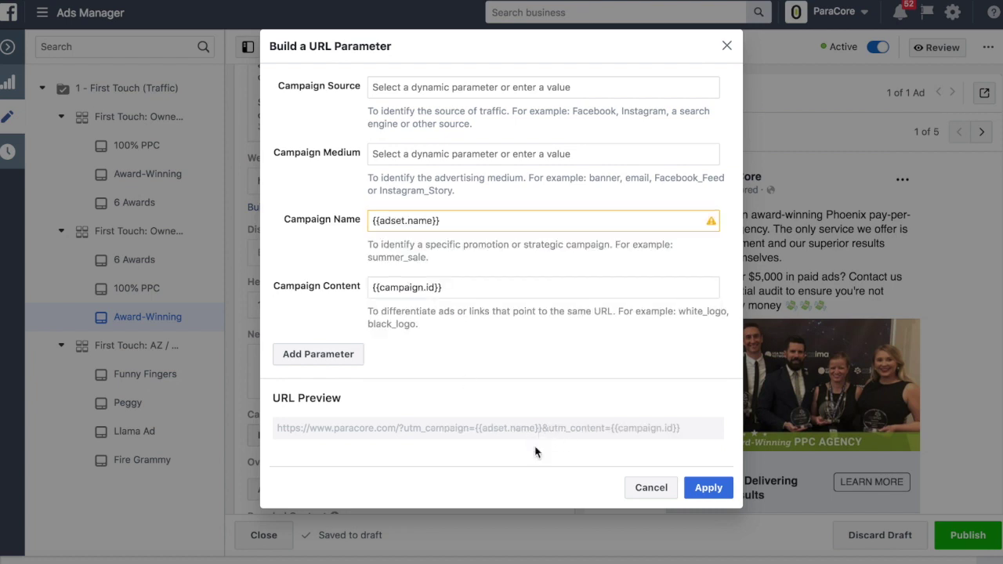
pyautogui.click(726, 45)
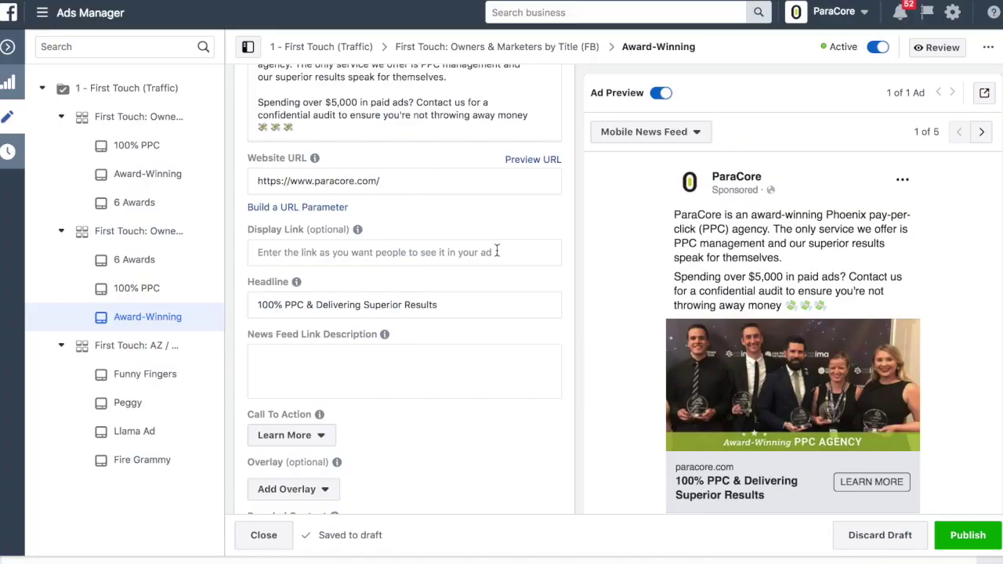